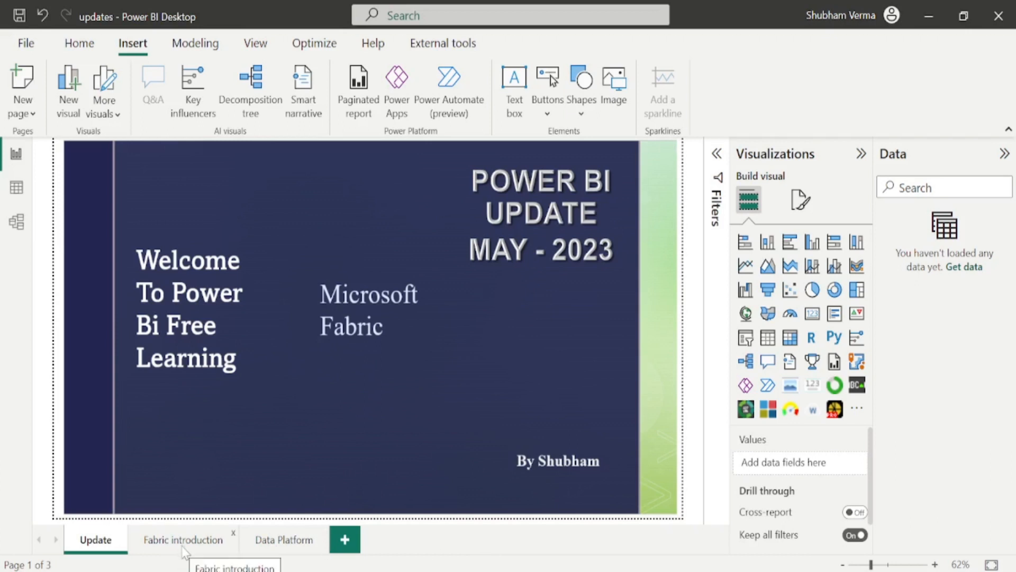
View the Fabric introduction and Data Platform pages of the updates report
{"action": "left_click", "coordinate": [183, 540]}
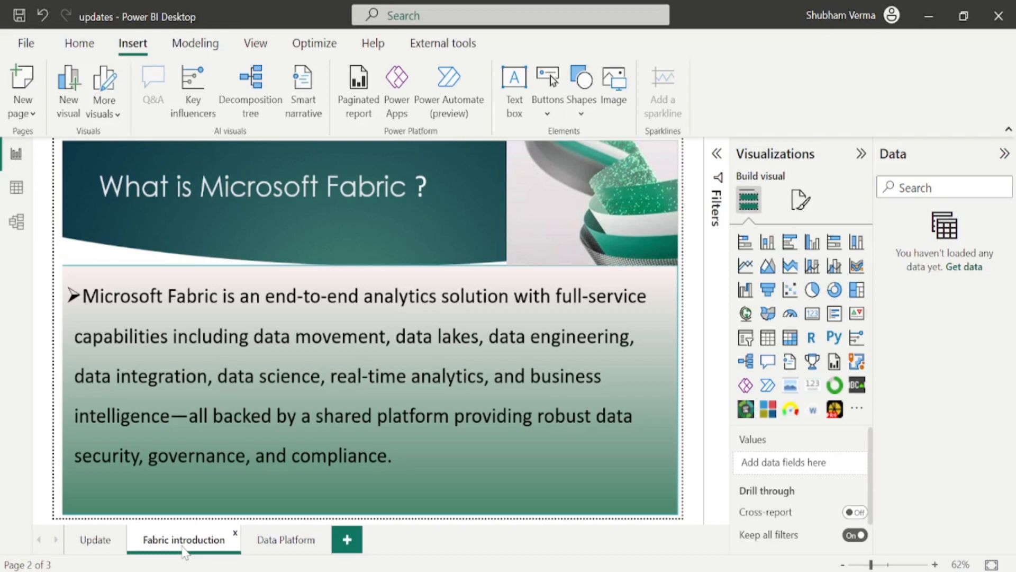
{"action": "left_click", "coordinate": [273, 540]}
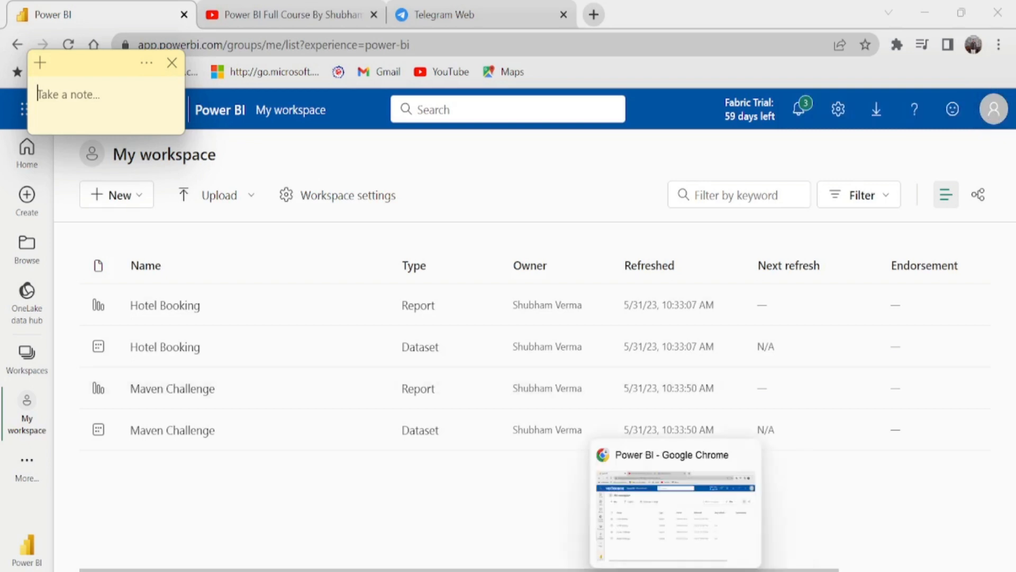
Examine the Fabric trial images one.png and pic 2.png in the image viewer, then return to Power BI in the browser
{"action": "key", "text": "alt+Tab"}
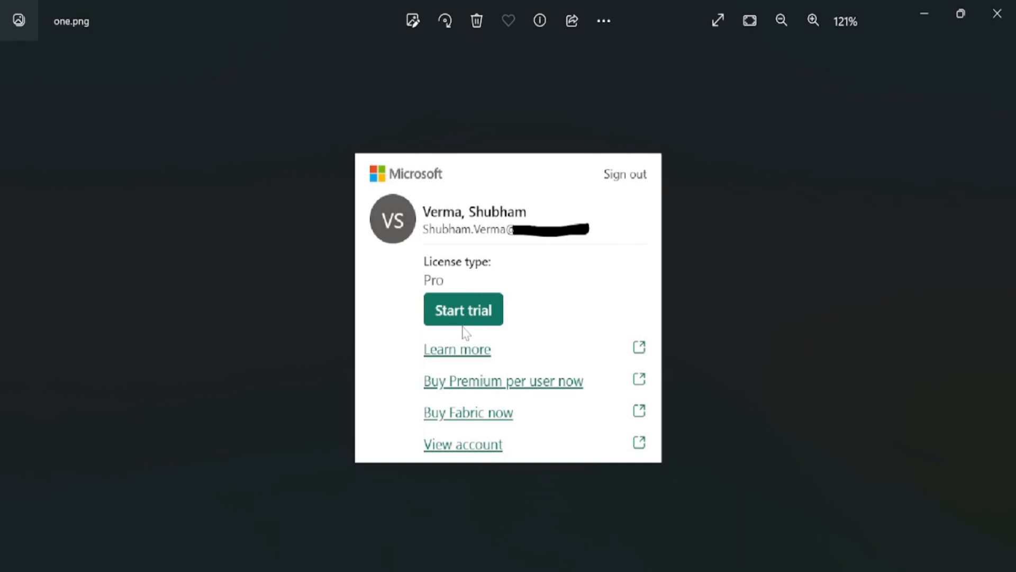
{"action": "left_click", "coordinate": [1000, 313]}
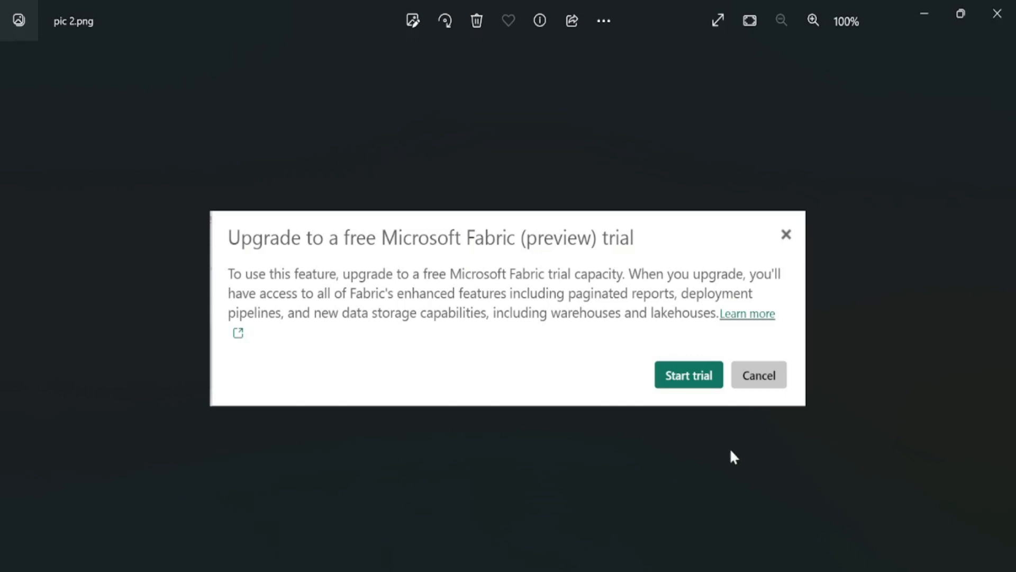
{"action": "key", "text": "alt+Tab"}
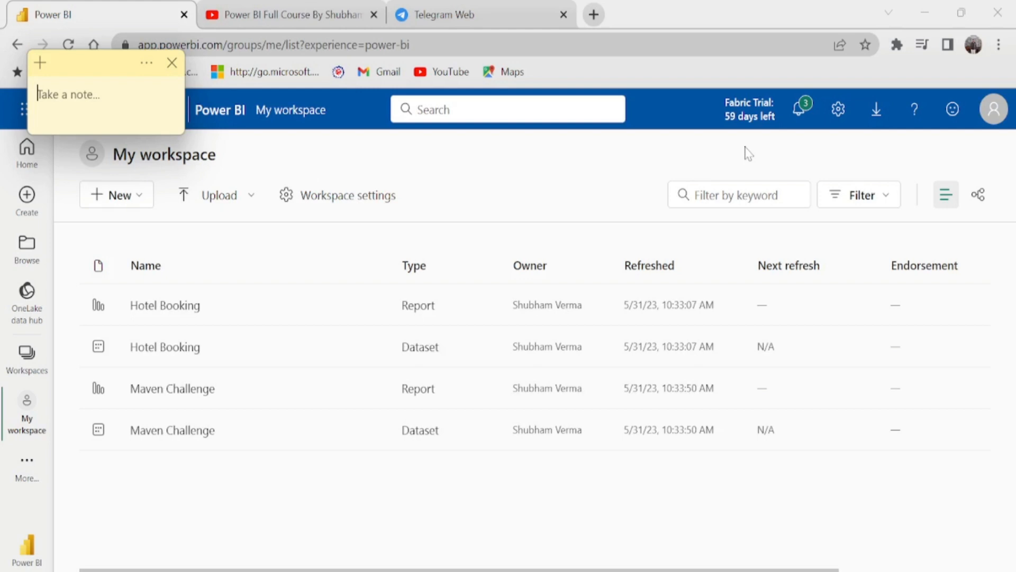
Look over the Power BI service settings and the Hotel Booking report, ending back in My workspace
{"action": "left_click", "coordinate": [838, 111]}
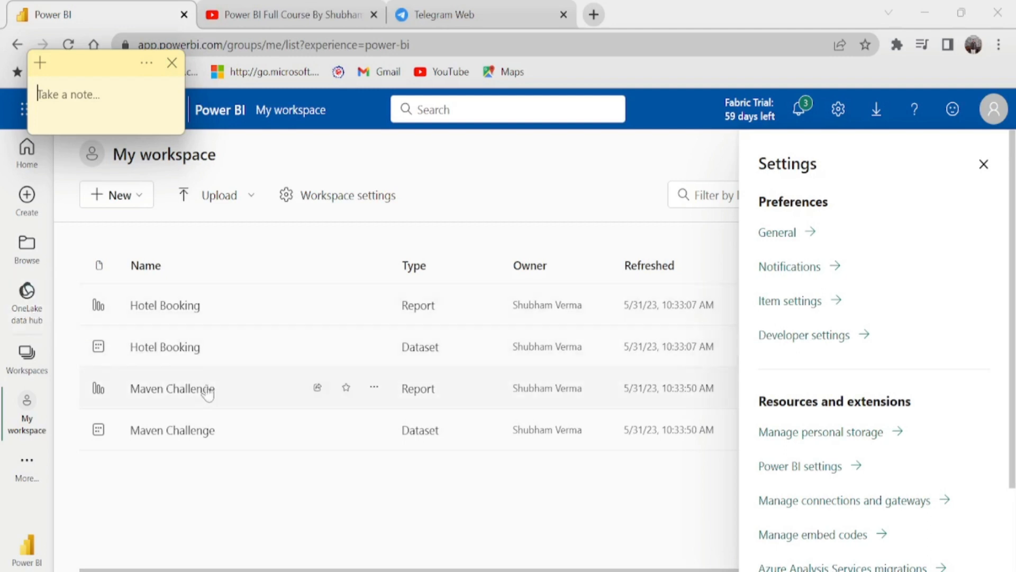
{"action": "left_click", "coordinate": [157, 307]}
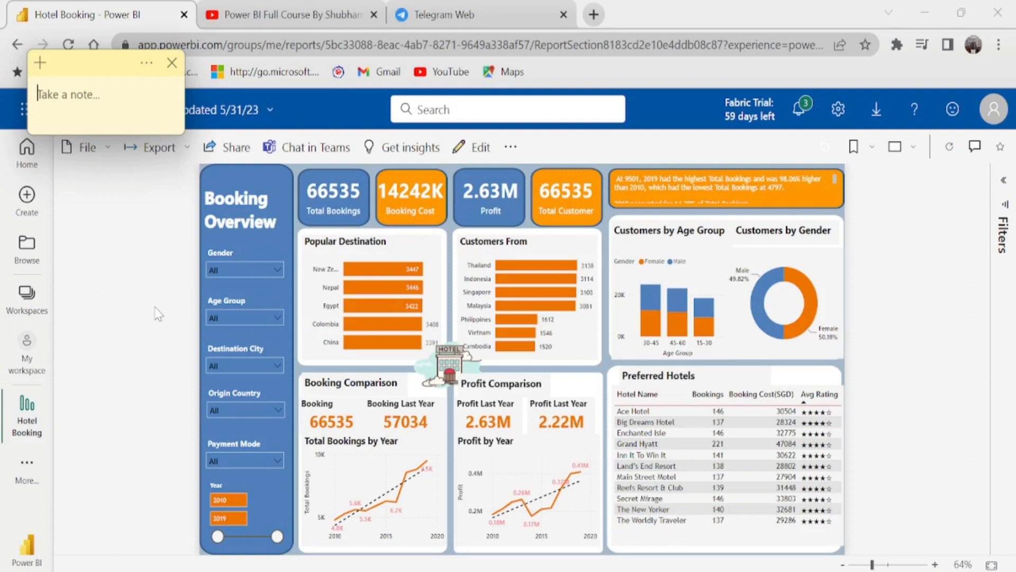
{"action": "left_click", "coordinate": [27, 352]}
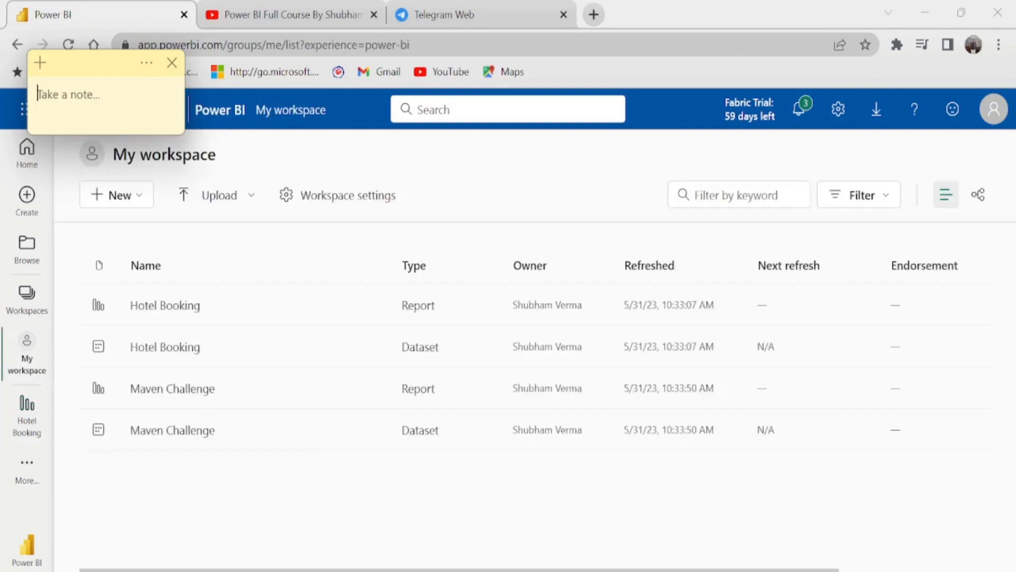
Auto-create a report from the Hotel Booking dataset in My workspace
{"action": "left_click", "coordinate": [159, 348]}
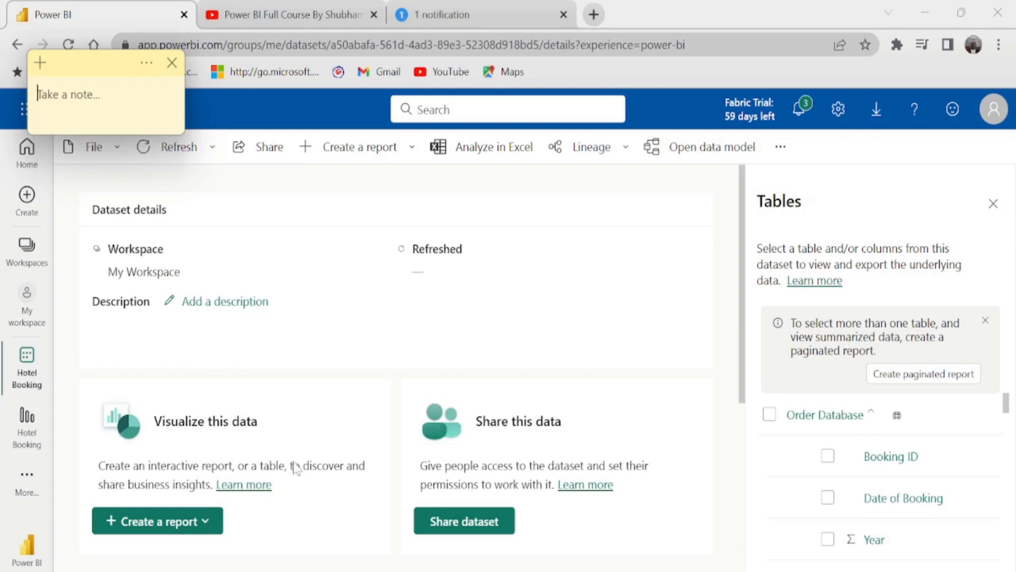
{"action": "left_click", "coordinate": [171, 524]}
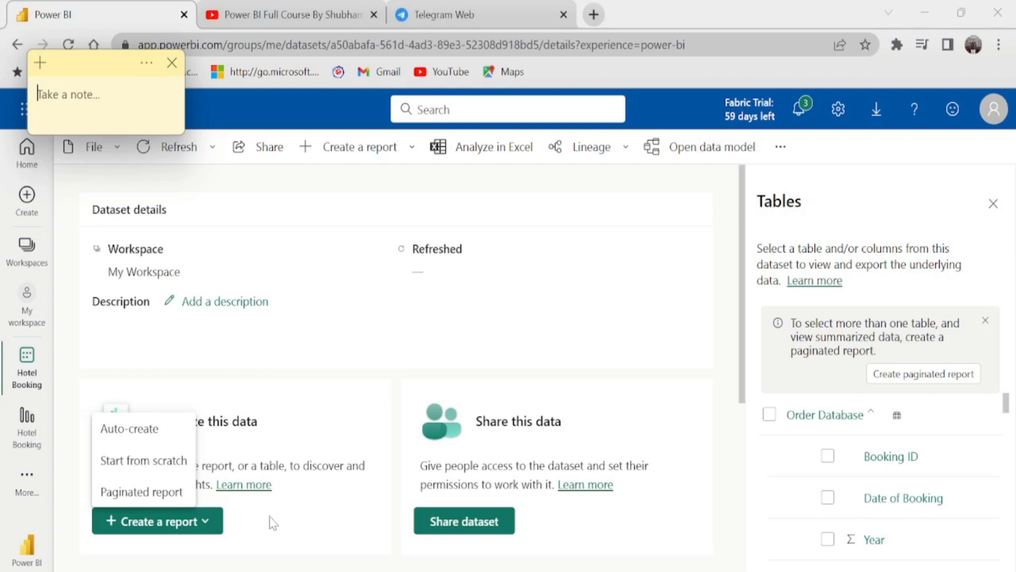
{"action": "left_click", "coordinate": [136, 434]}
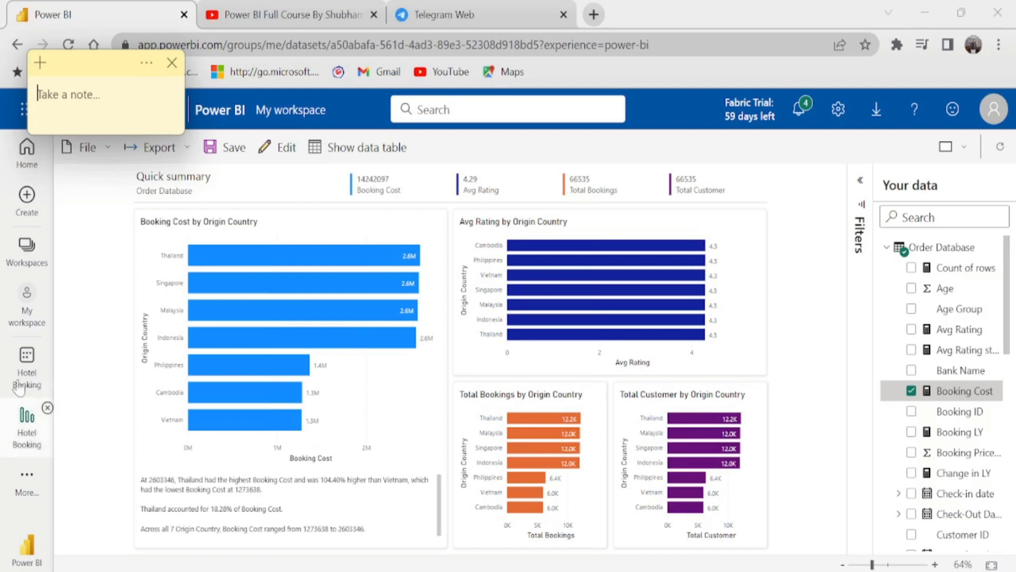
Return to My workspace and review the full list of new item types from Data Engineering to Real-Time Analytics
{"action": "left_click", "coordinate": [26, 316]}
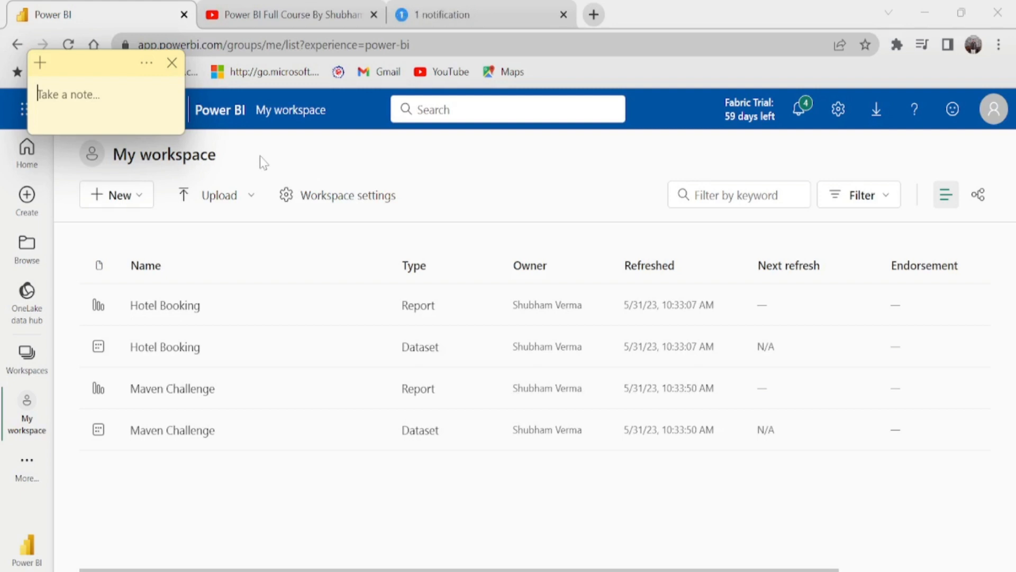
{"action": "left_click", "coordinate": [132, 206]}
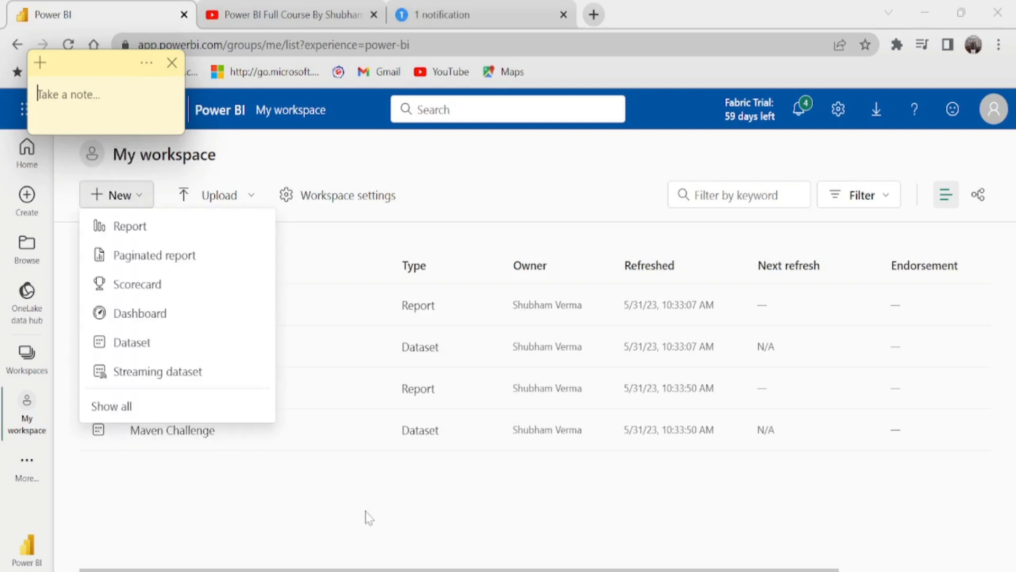
{"action": "left_click", "coordinate": [112, 406]}
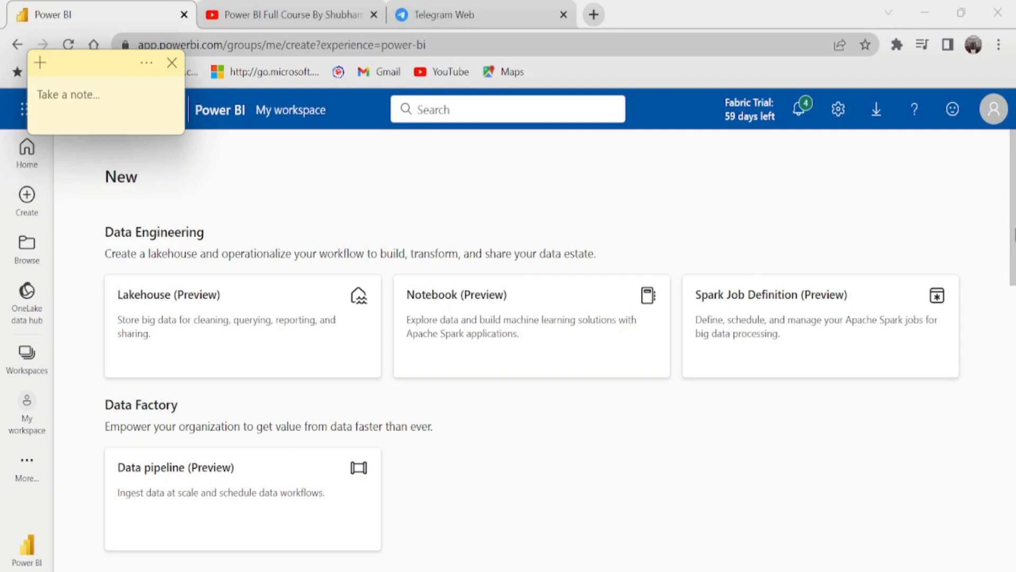
{"action": "scroll", "coordinate": [645, 414], "scroll_direction": "down", "scroll_amount": 8}
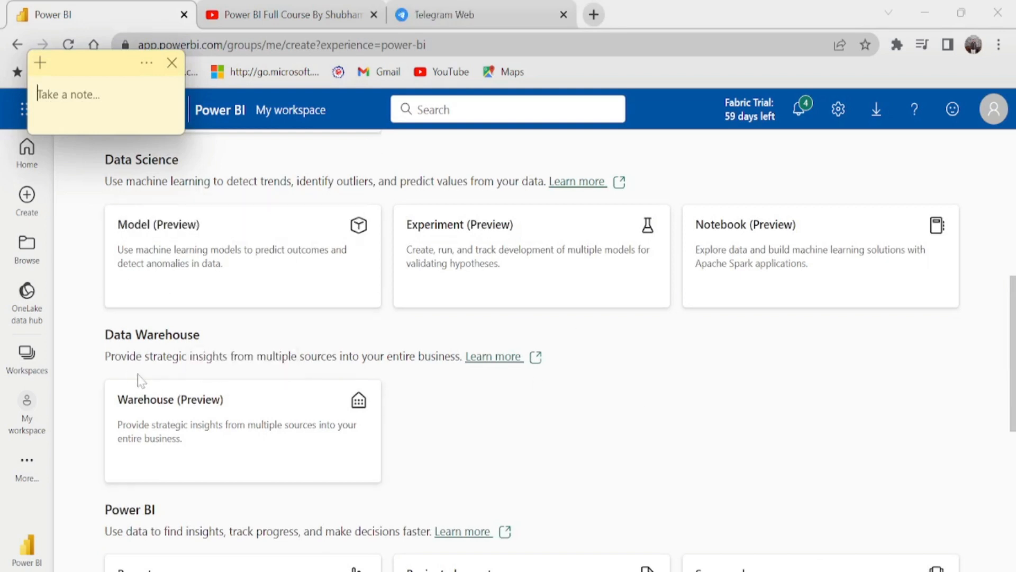
{"action": "scroll", "coordinate": [170, 503], "scroll_direction": "down", "scroll_amount": 5}
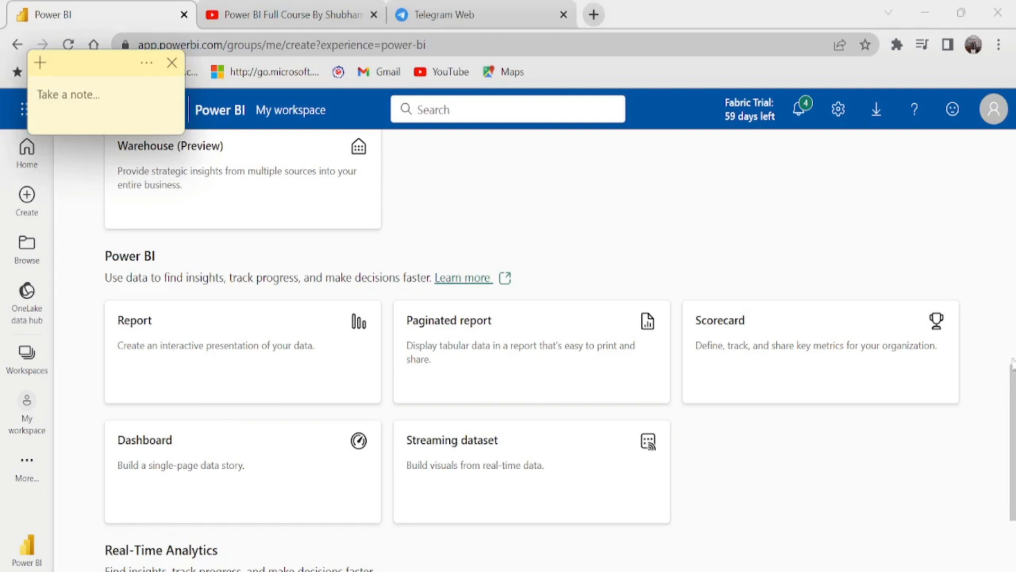
{"action": "scroll", "coordinate": [643, 553], "scroll_direction": "down", "scroll_amount": 2}
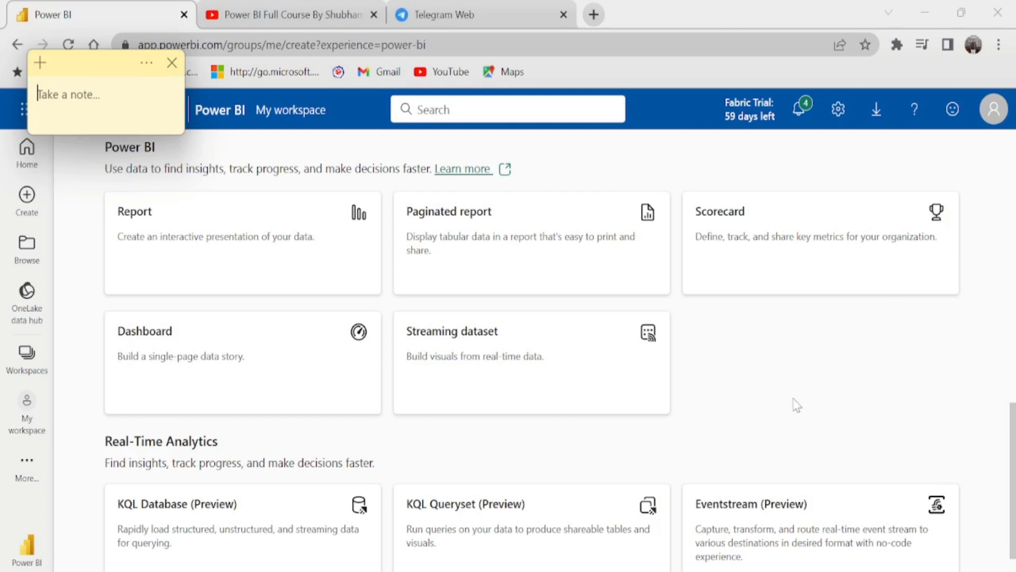
Create a new report automatically from the published Maven Challenge dataset and leave it without saving
{"action": "left_click", "coordinate": [203, 225]}
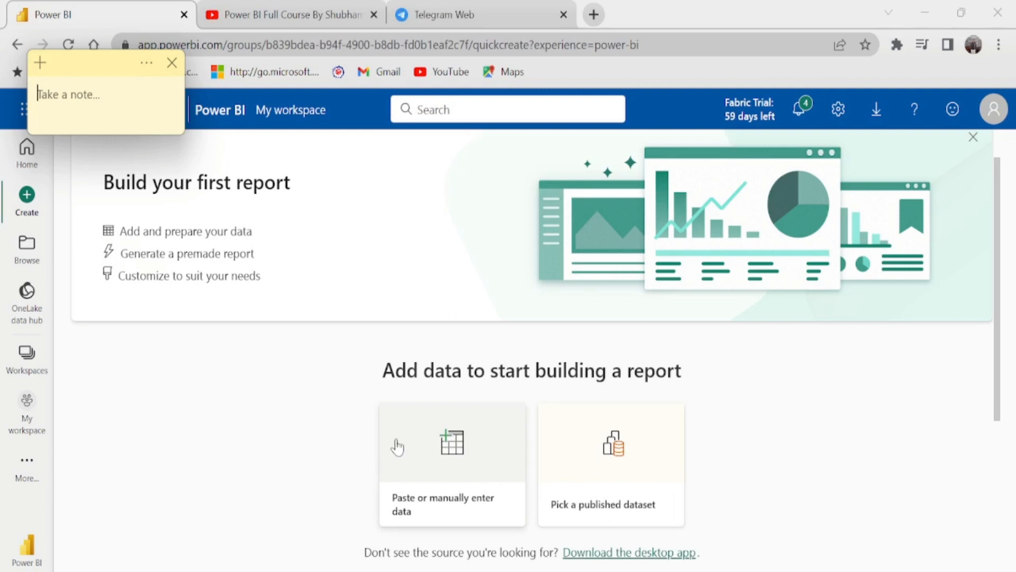
{"action": "left_click", "coordinate": [617, 476]}
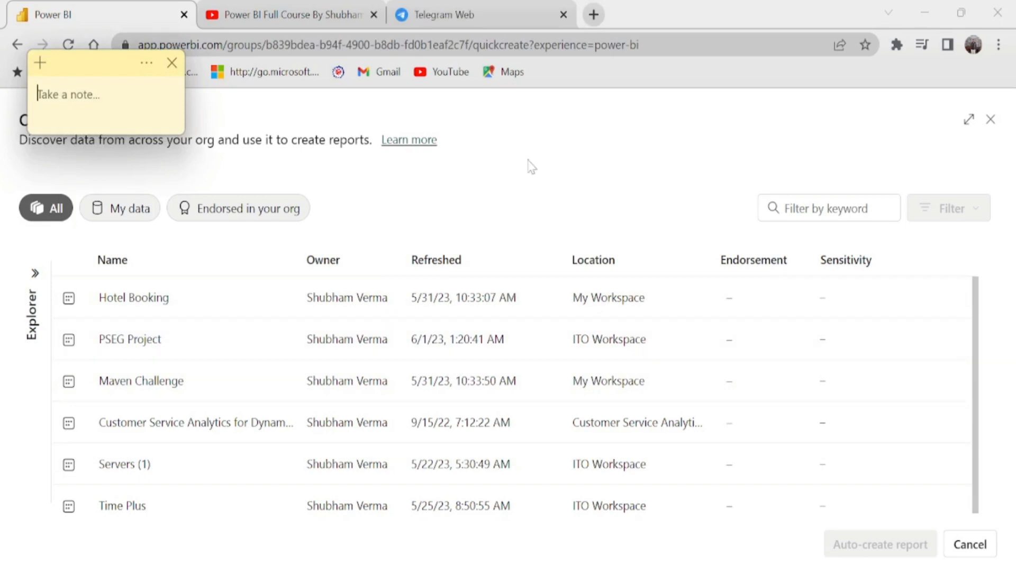
{"action": "left_click", "coordinate": [137, 386]}
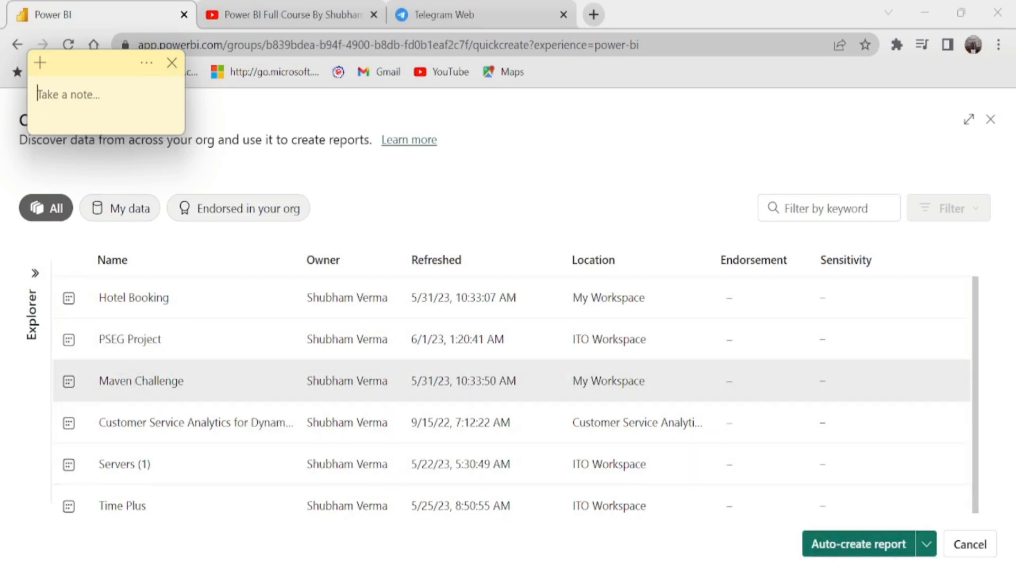
{"action": "left_click", "coordinate": [854, 544]}
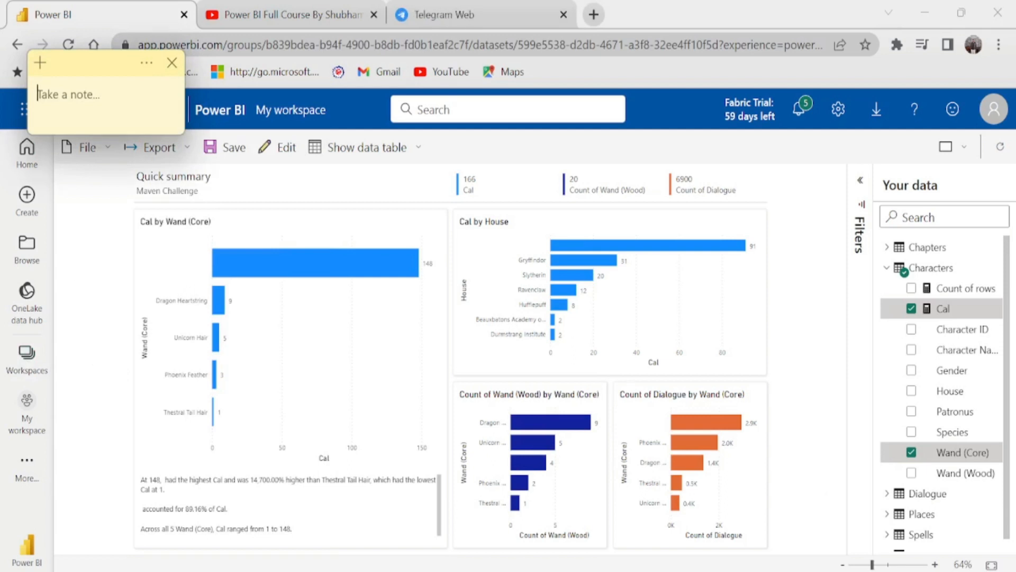
{"action": "left_click", "coordinate": [18, 44]}
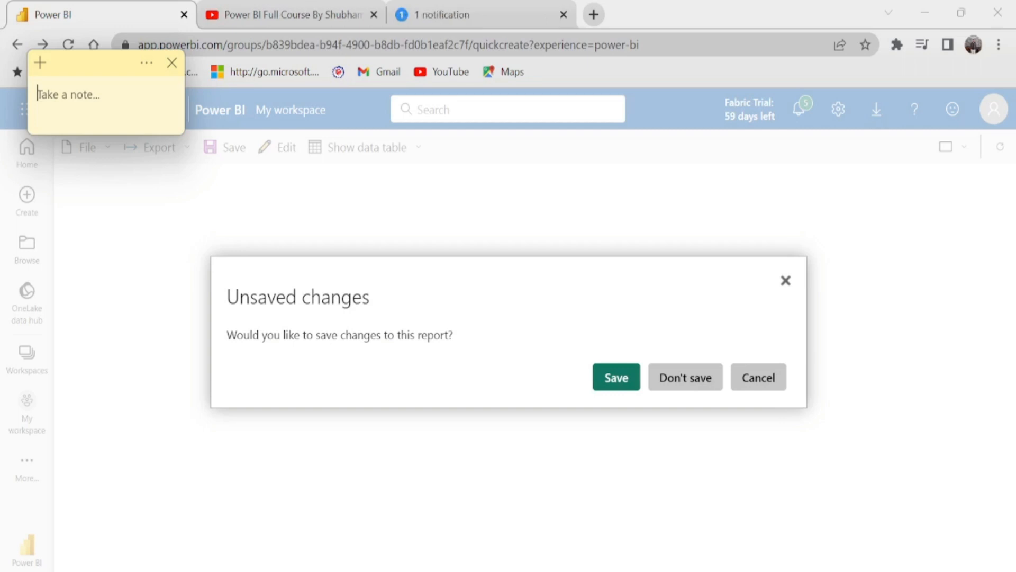
{"action": "left_click", "coordinate": [705, 388]}
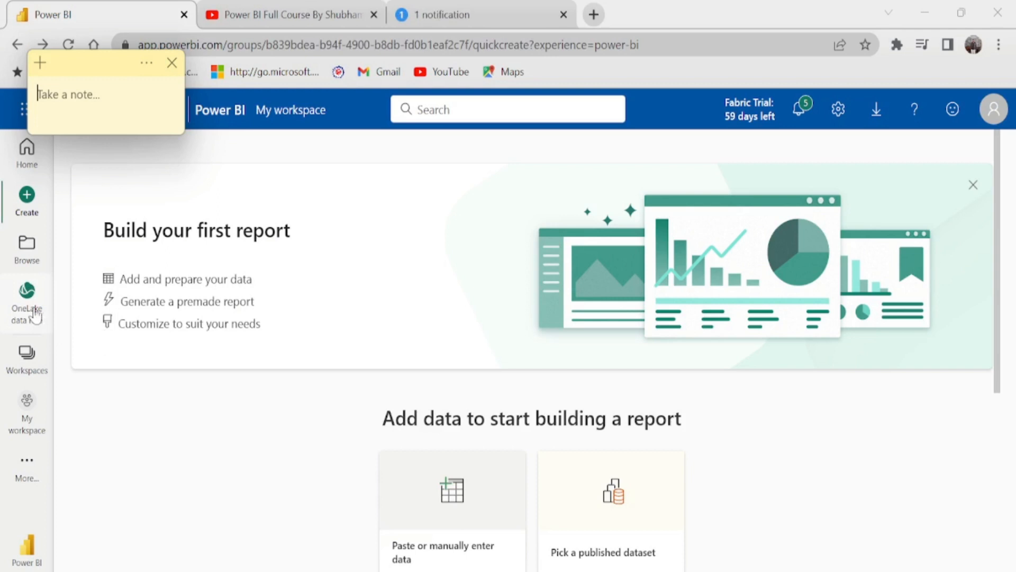
Reopen the full list of new item types from My workspace
{"action": "left_click", "coordinate": [27, 415]}
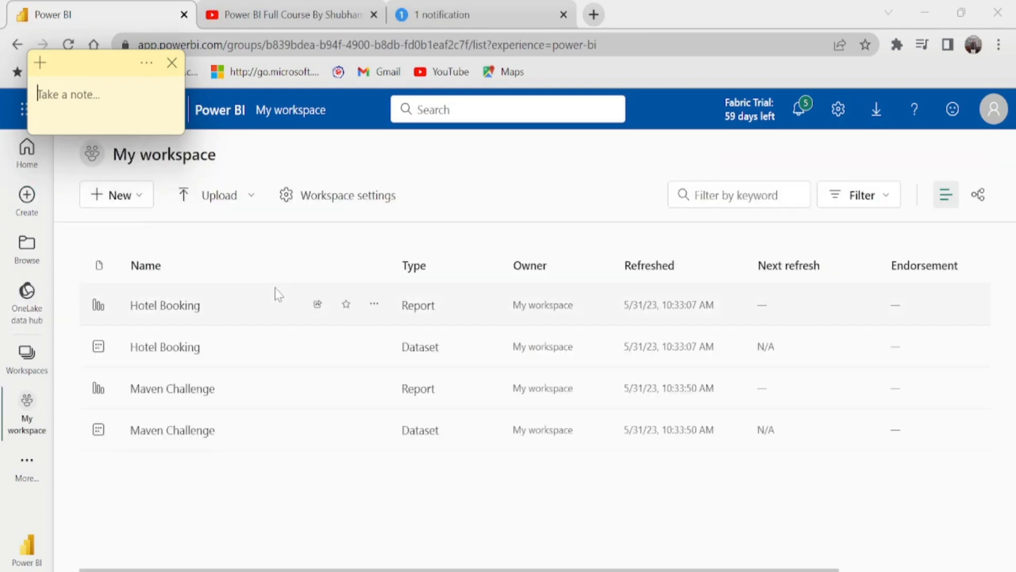
{"action": "left_click", "coordinate": [135, 196]}
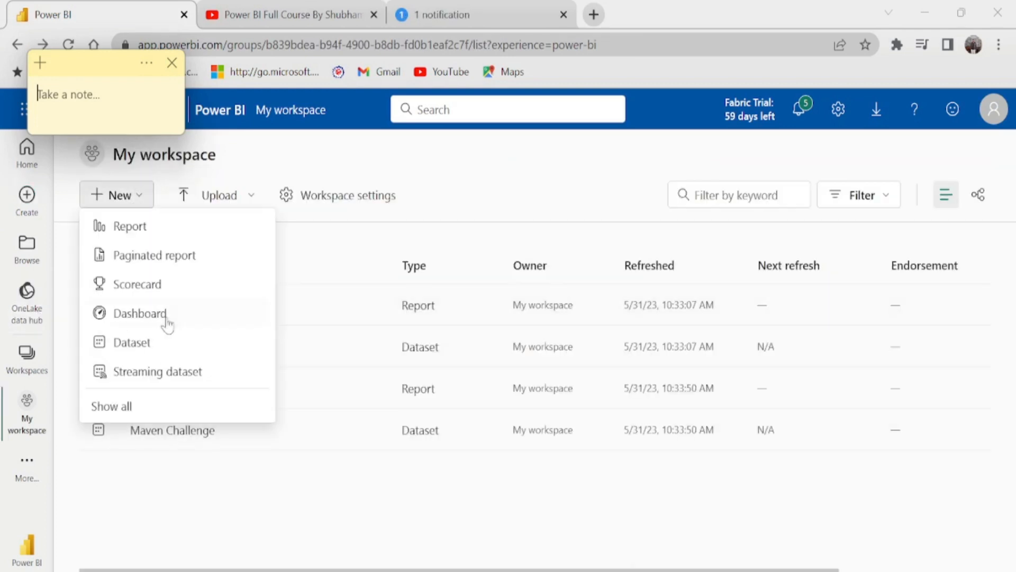
{"action": "left_click", "coordinate": [135, 408]}
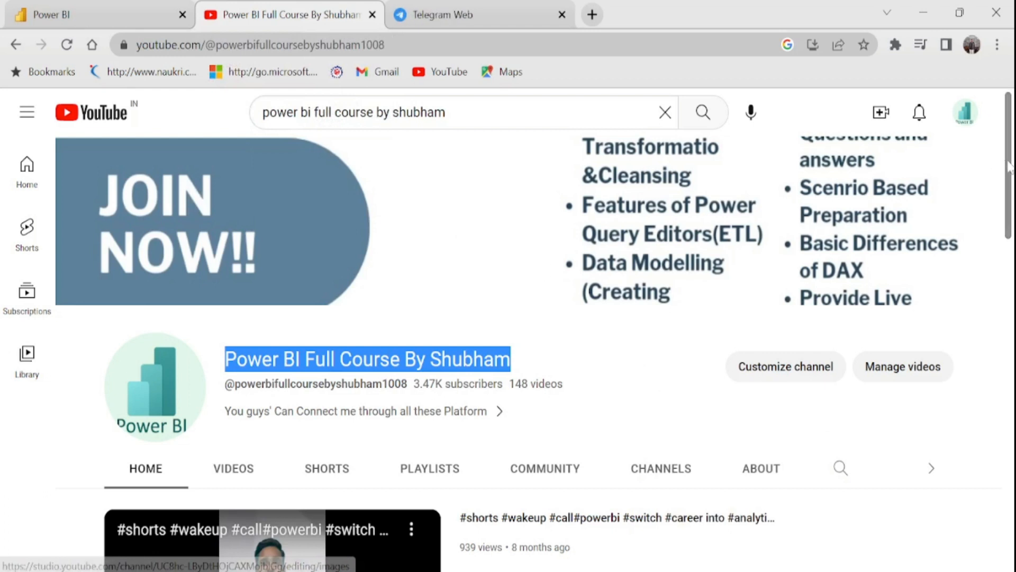
Browse the YouTube channel's home page with its popular videos, and view its created playlists
{"action": "scroll", "coordinate": [1005, 212], "scroll_direction": "down", "scroll_amount": 5}
{"action": "scroll", "coordinate": [990, 438], "scroll_direction": "down", "scroll_amount": 12}
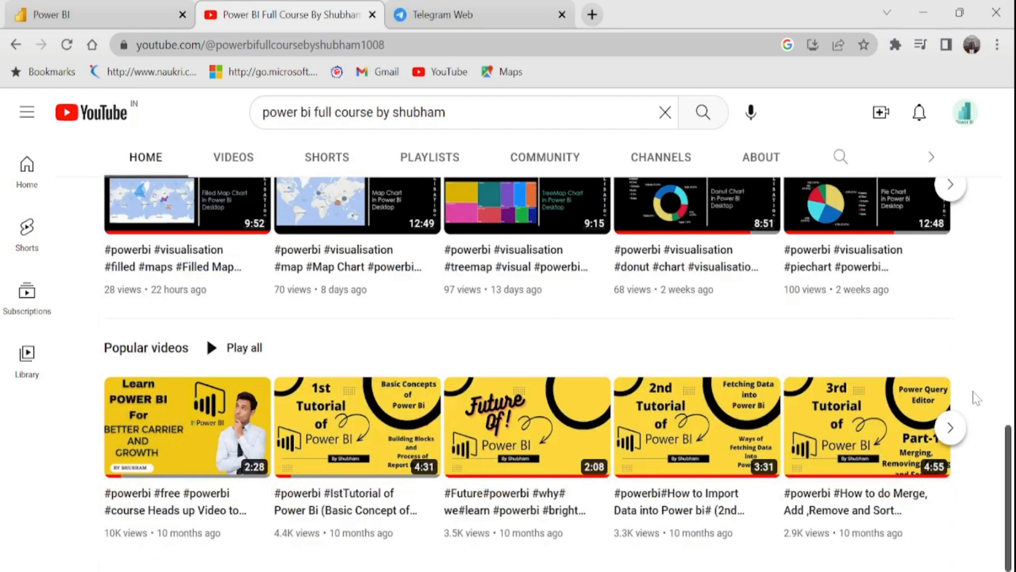
{"action": "left_click", "coordinate": [962, 430]}
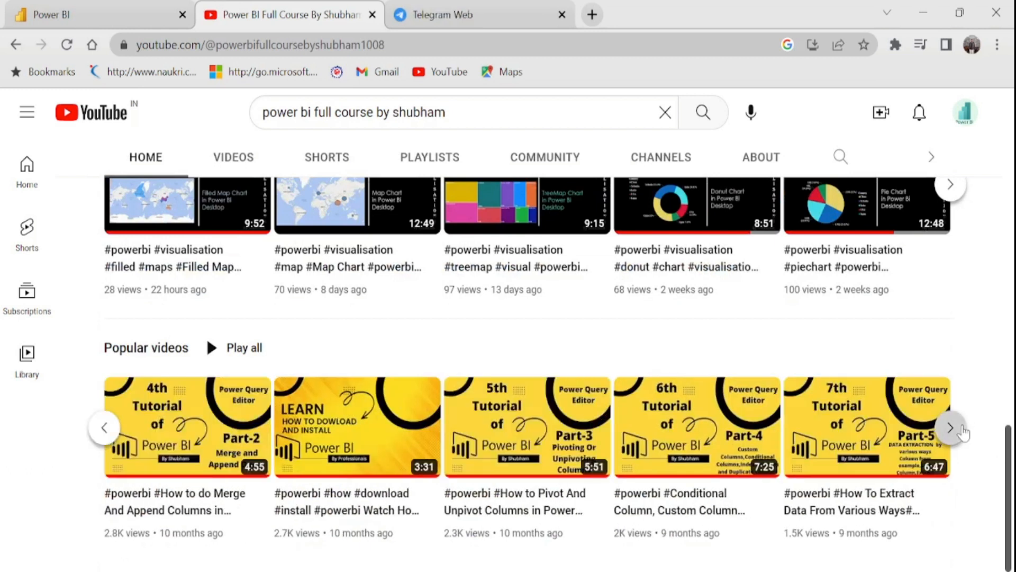
{"action": "left_click", "coordinate": [964, 431]}
{"action": "scroll", "coordinate": [966, 431], "scroll_direction": "up", "scroll_amount": 17}
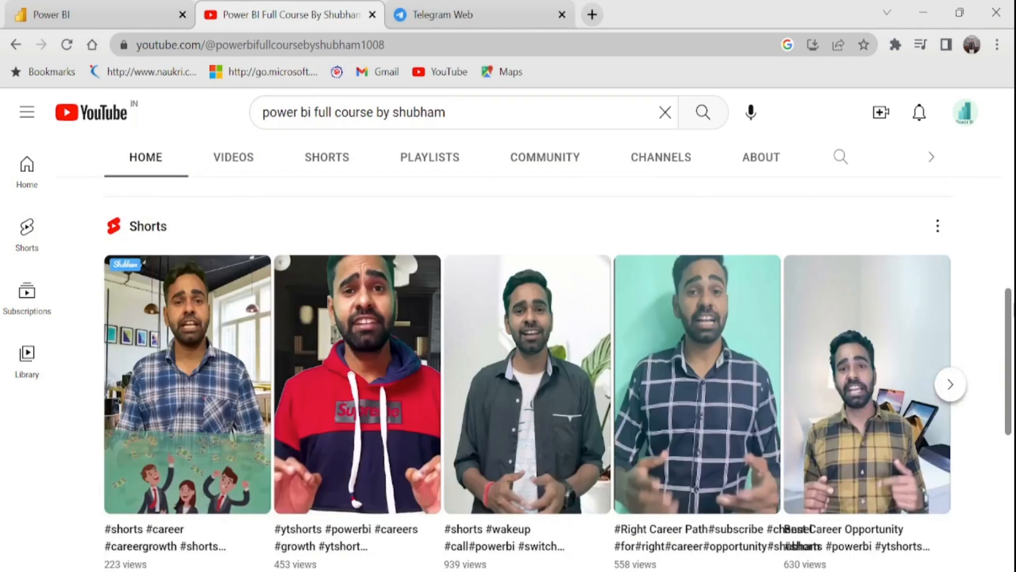
{"action": "scroll", "coordinate": [492, 451], "scroll_direction": "up", "scroll_amount": 3}
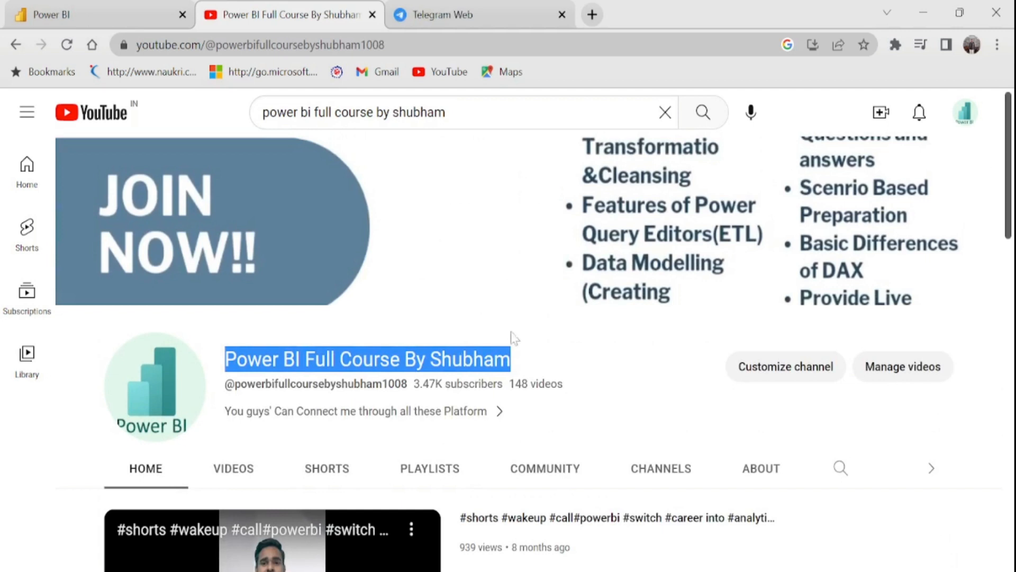
{"action": "left_click", "coordinate": [448, 470]}
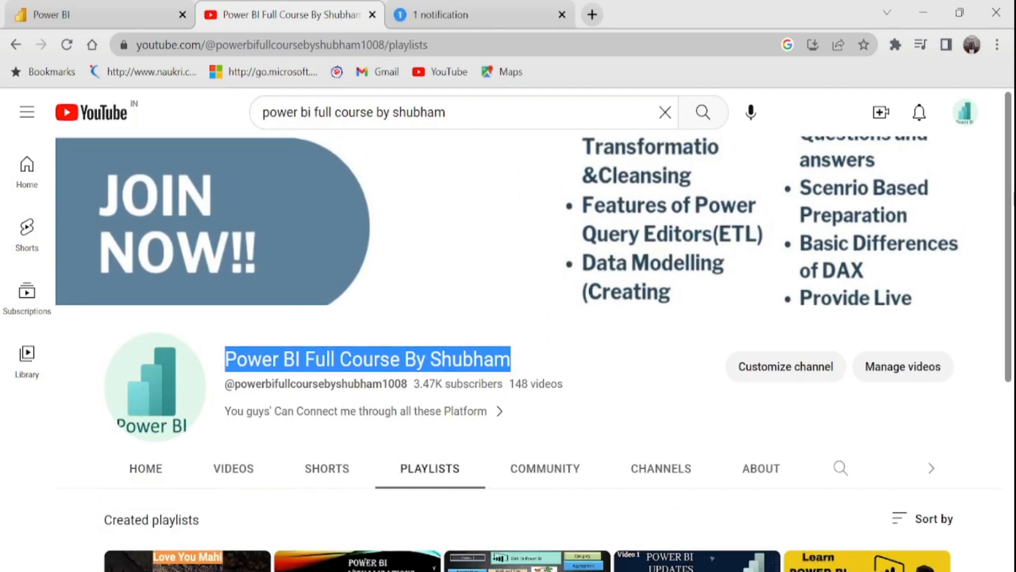
{"action": "scroll", "coordinate": [529, 349], "scroll_direction": "down", "scroll_amount": 5}
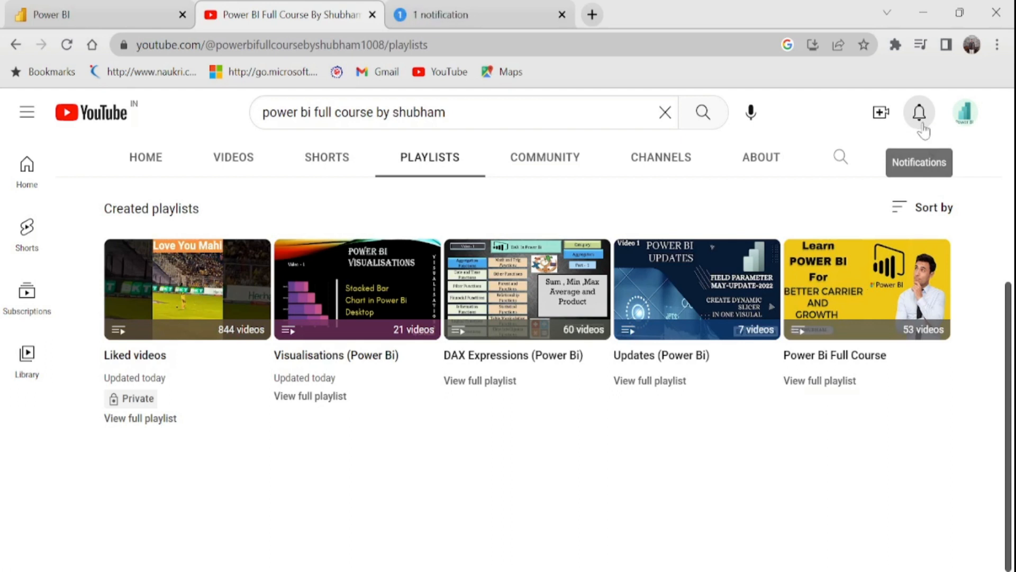
Switch to Telegram Web, view the job opportunity image and earlier job posts in the Power BI group, and return to YouTube
{"action": "left_click", "coordinate": [453, 7]}
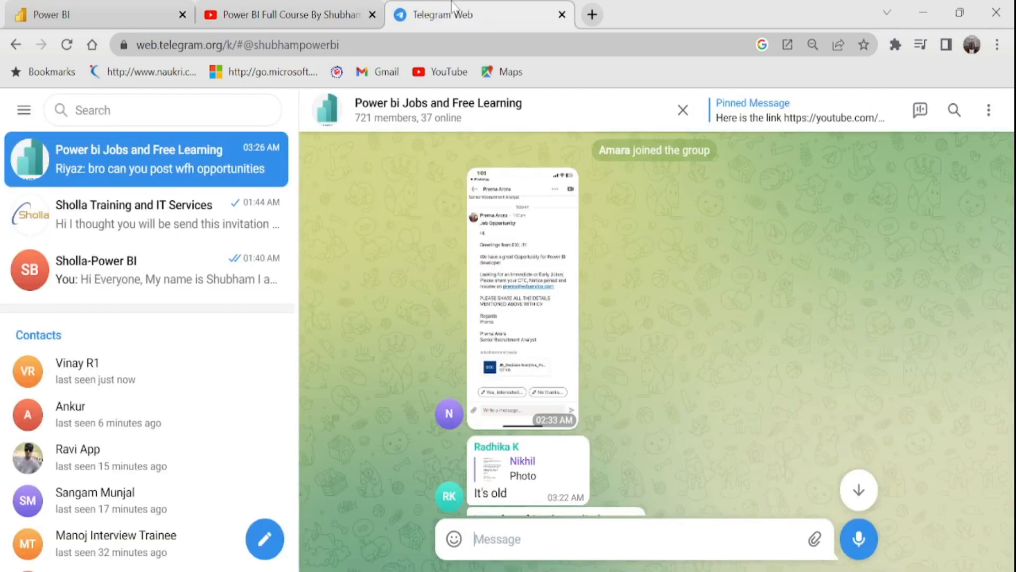
{"action": "left_click", "coordinate": [500, 285]}
{"action": "left_click", "coordinate": [952, 114]}
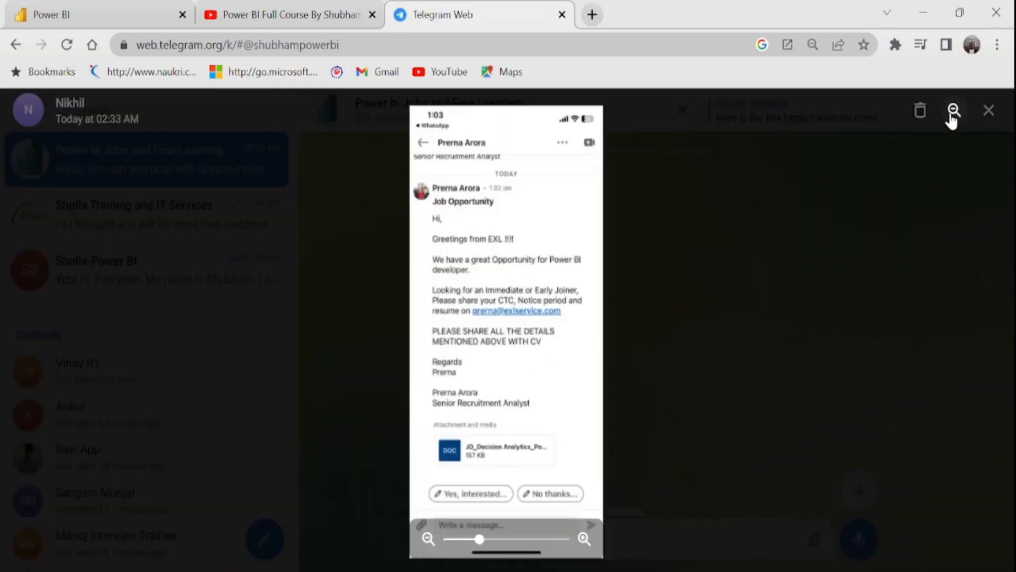
{"action": "left_click", "coordinate": [16, 45]}
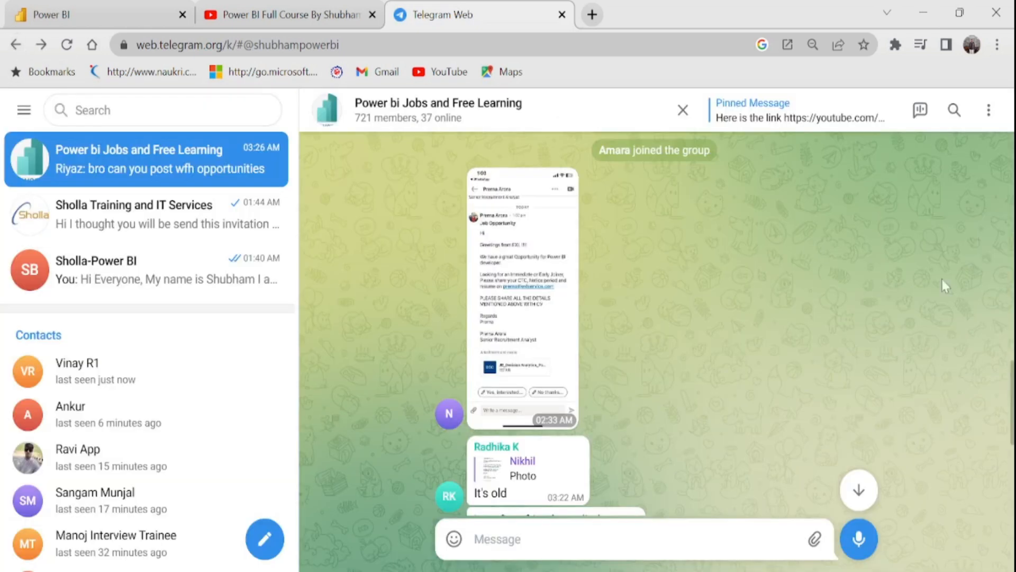
{"action": "scroll", "coordinate": [656, 323], "scroll_direction": "up", "scroll_amount": 15}
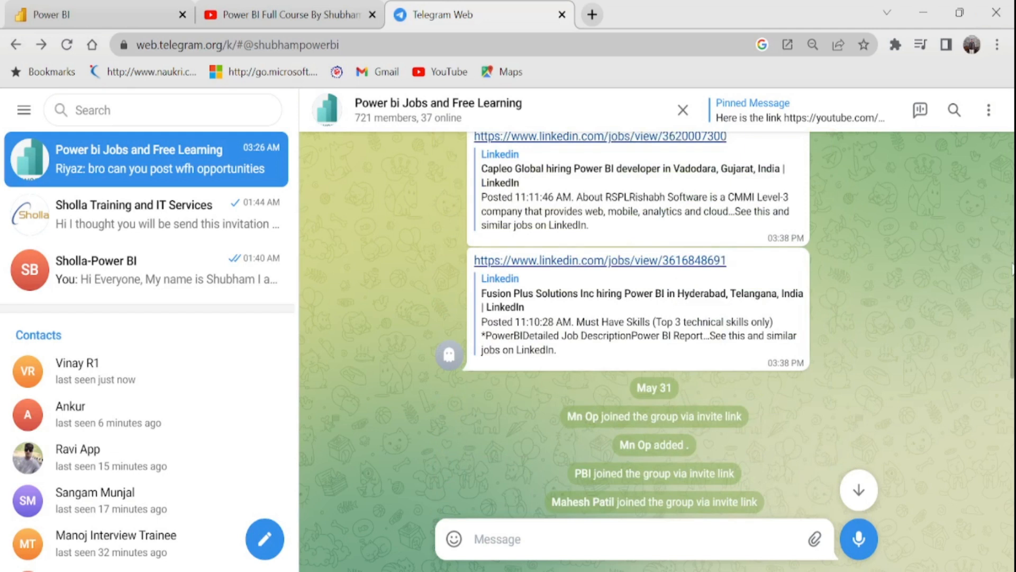
{"action": "left_click", "coordinate": [332, 8]}
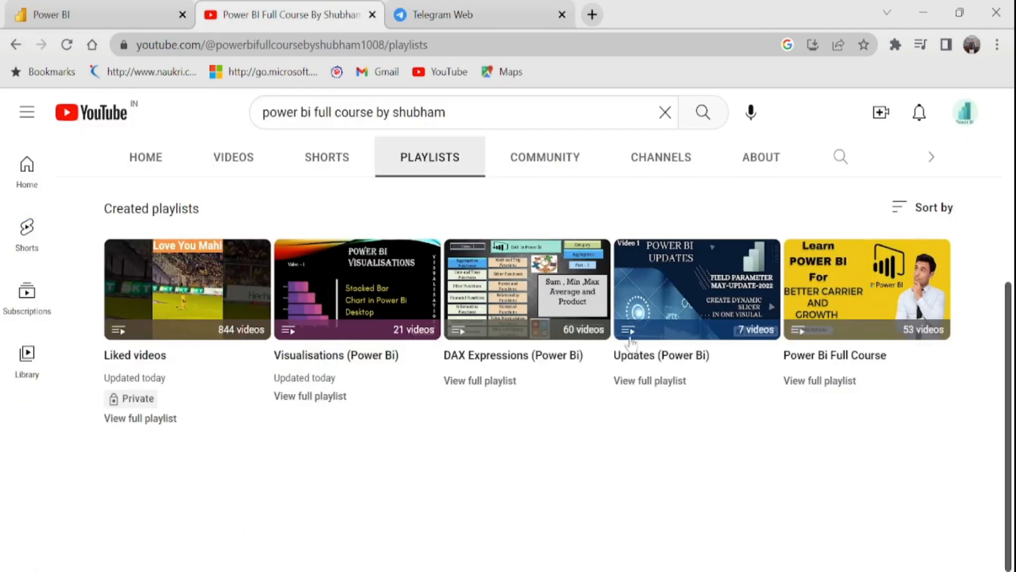